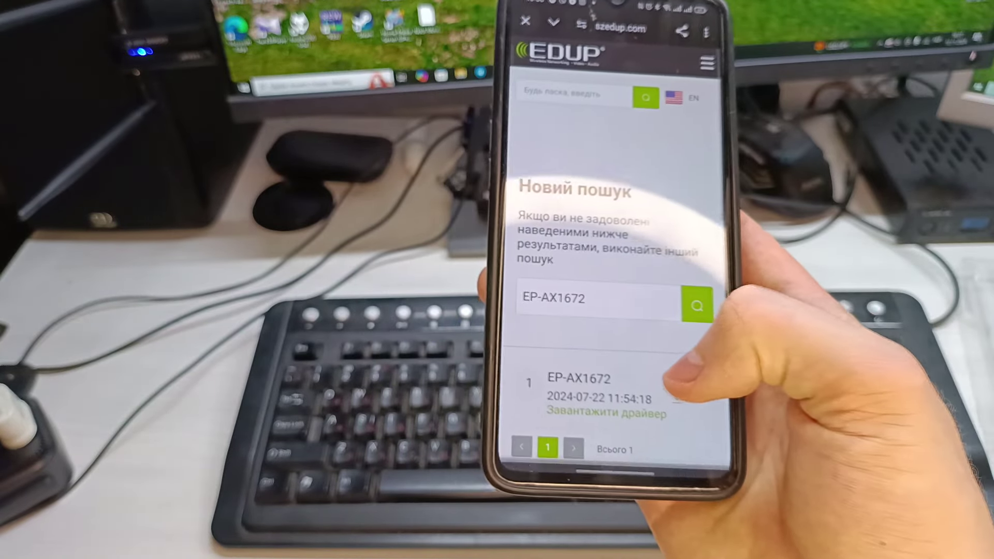
scroll(622, 259, down, 2)
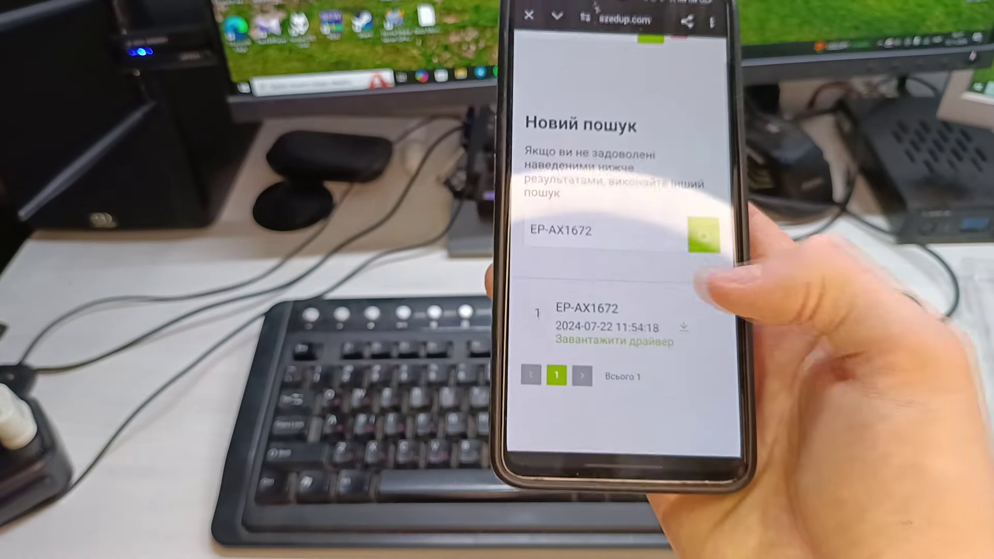
click(674, 322)
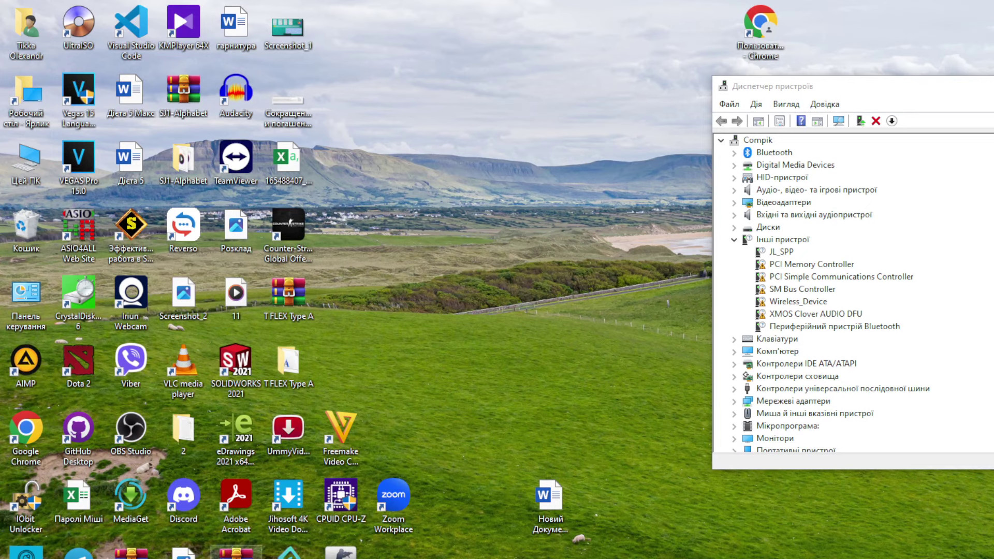
Extract the downloaded ep-ax1672 driver archive to the default folder on the desktop
right_click(246, 552)
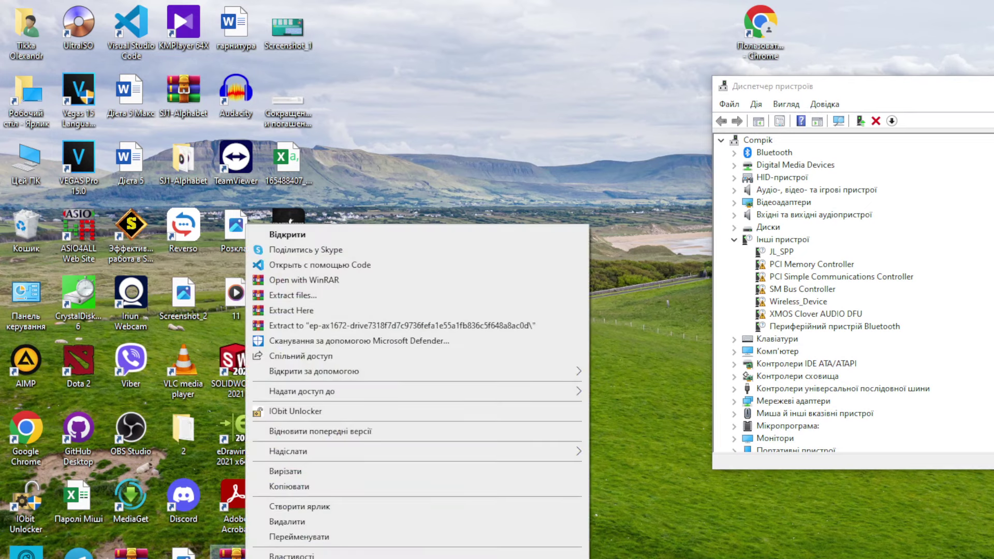
click(341, 295)
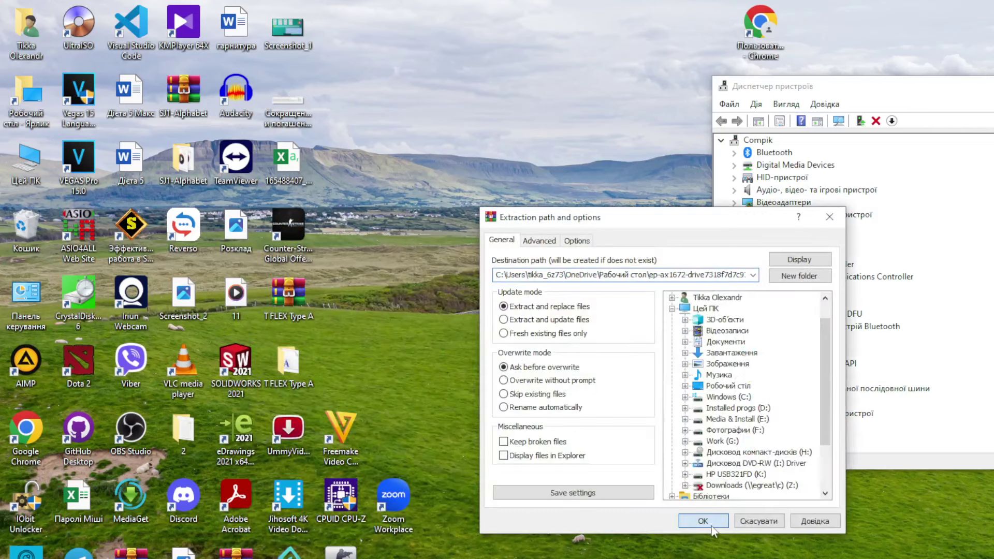
click(704, 521)
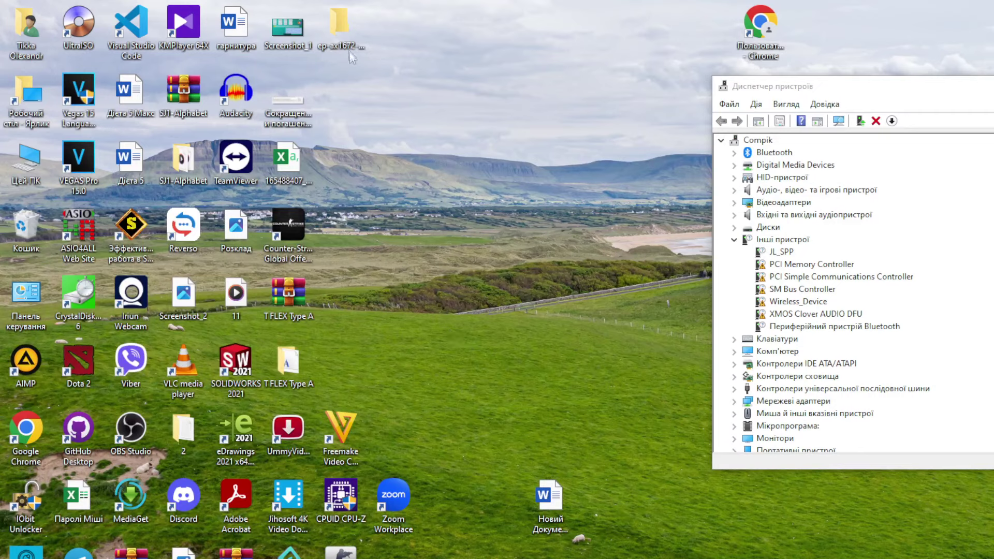
Run MT7921A WIN WiFi setup from the extracted folder and install WiFi6 Wireless Network Adapter with the default destination and Start Menu folder
double_click(348, 32)
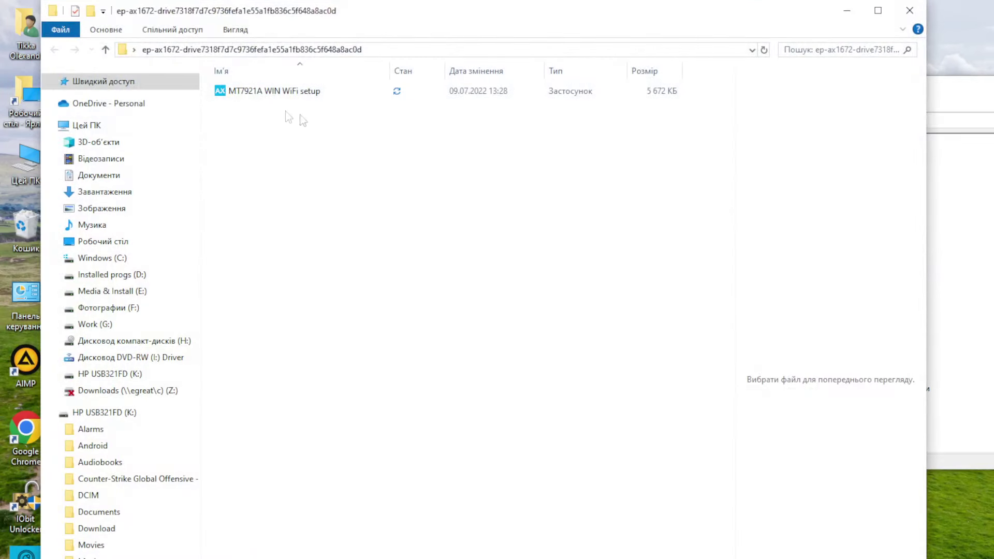
double_click(274, 95)
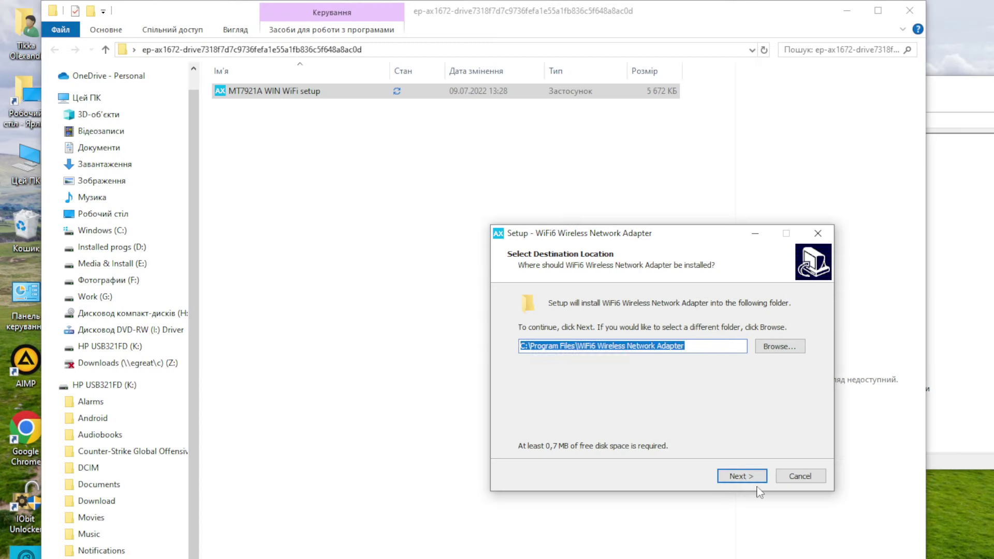
click(744, 478)
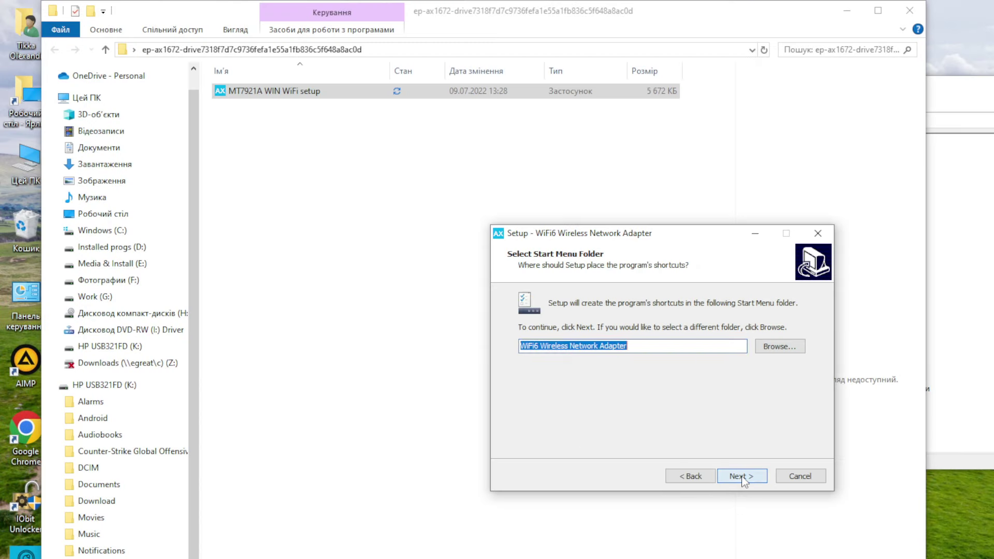
click(743, 477)
click(744, 477)
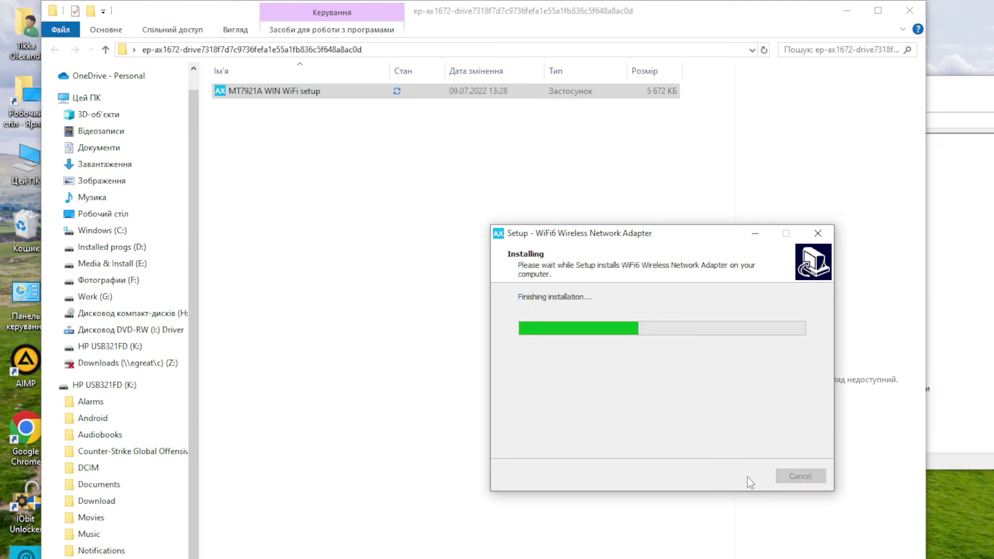
click(748, 477)
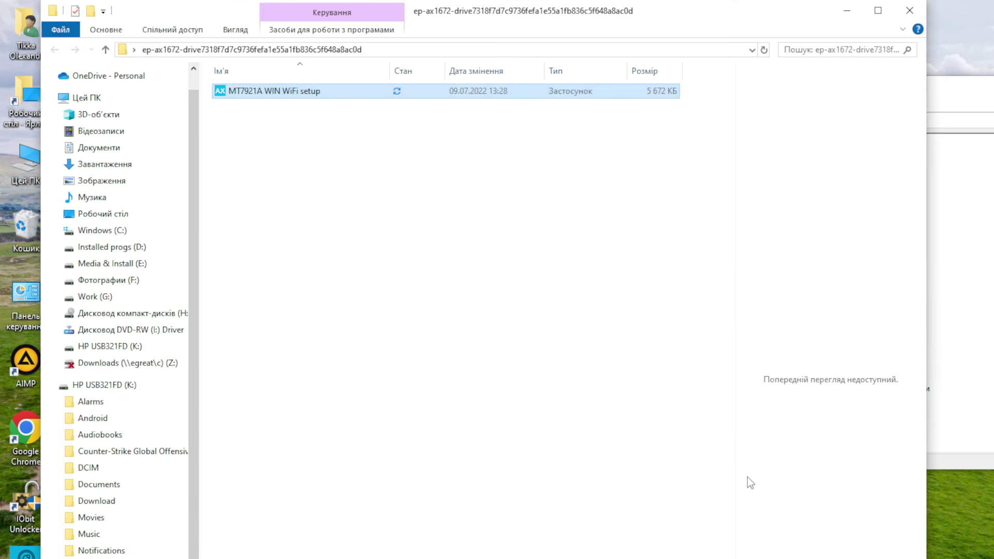
Update the driver of the unrecognised Wireless_Device in Device Manager using the automatic driver search, and close the wizard
click(981, 306)
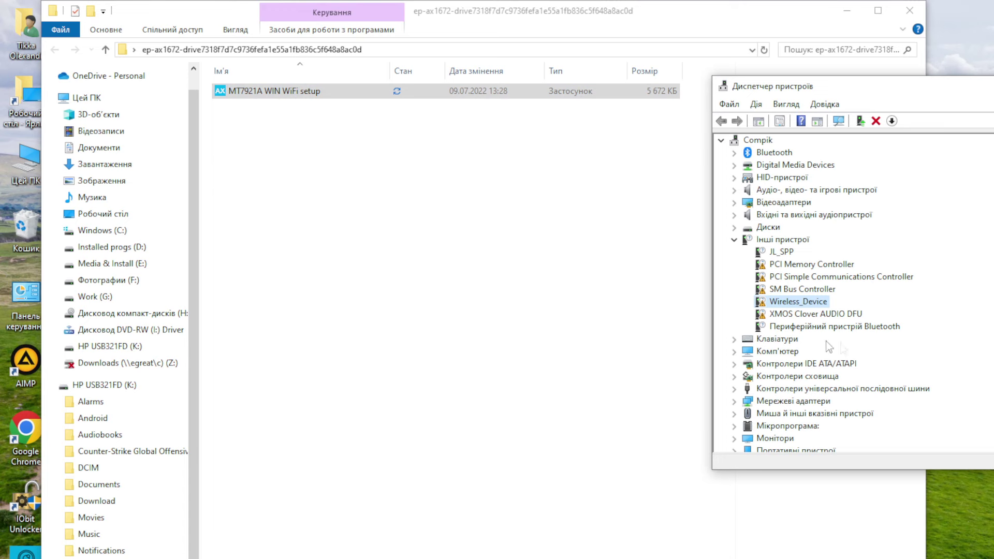
right_click(800, 304)
click(824, 309)
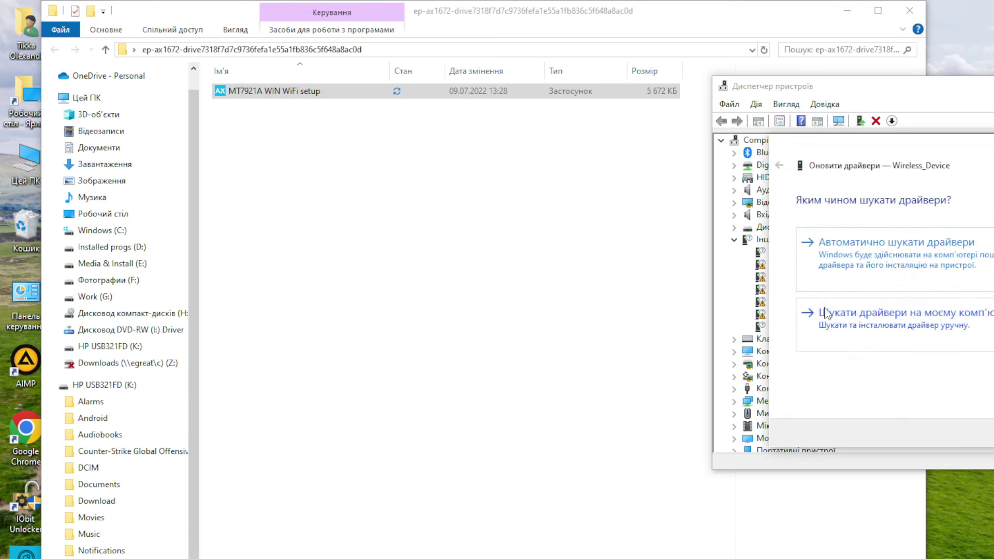
click(914, 278)
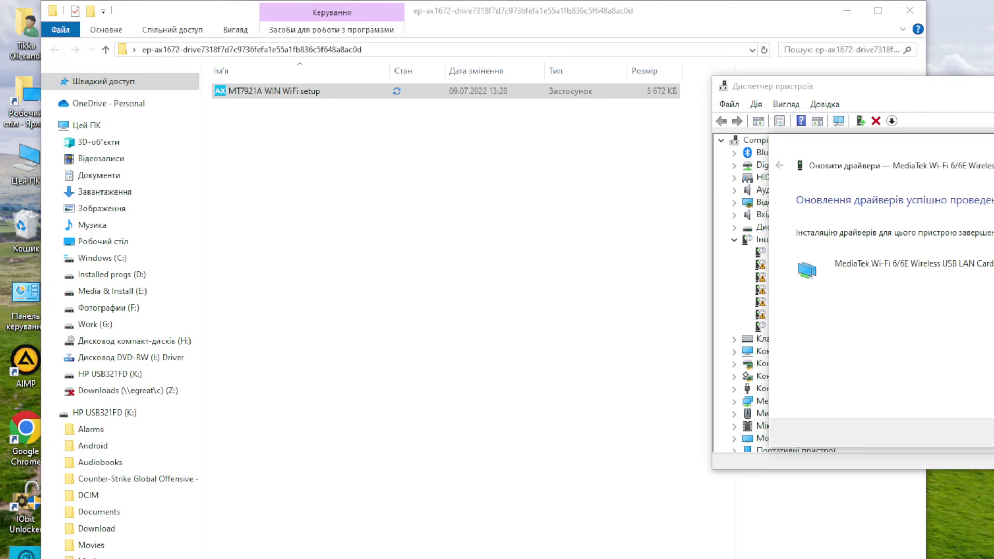
key(Return)
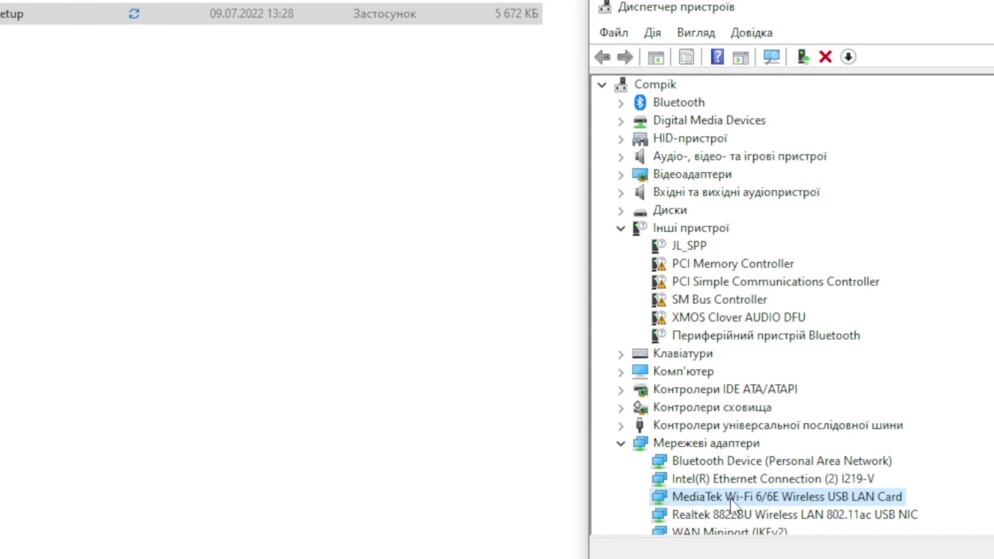
Disable the Realtek 8822BU Wireless LAN 802.11ac USB NIC network adapter and confirm
right_click(760, 514)
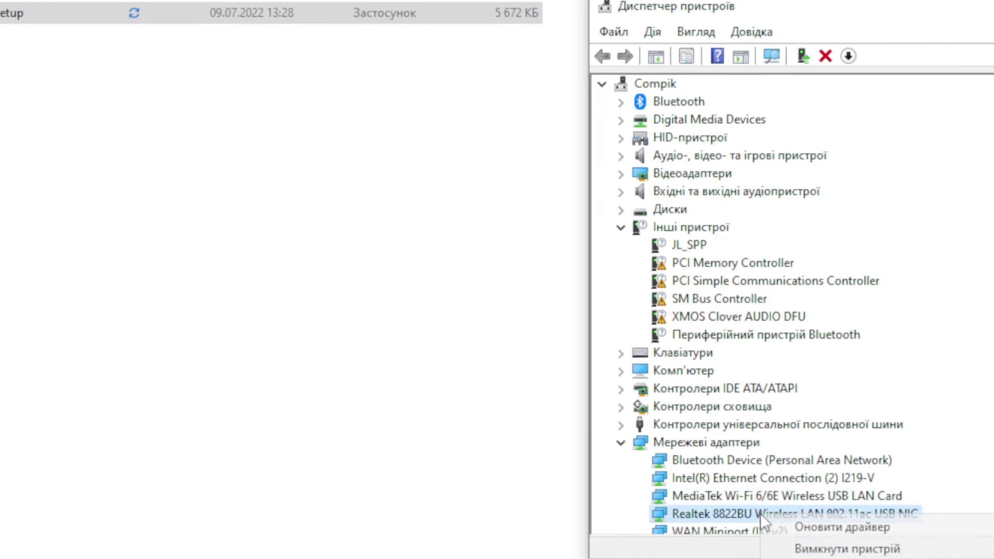
click(822, 548)
click(579, 419)
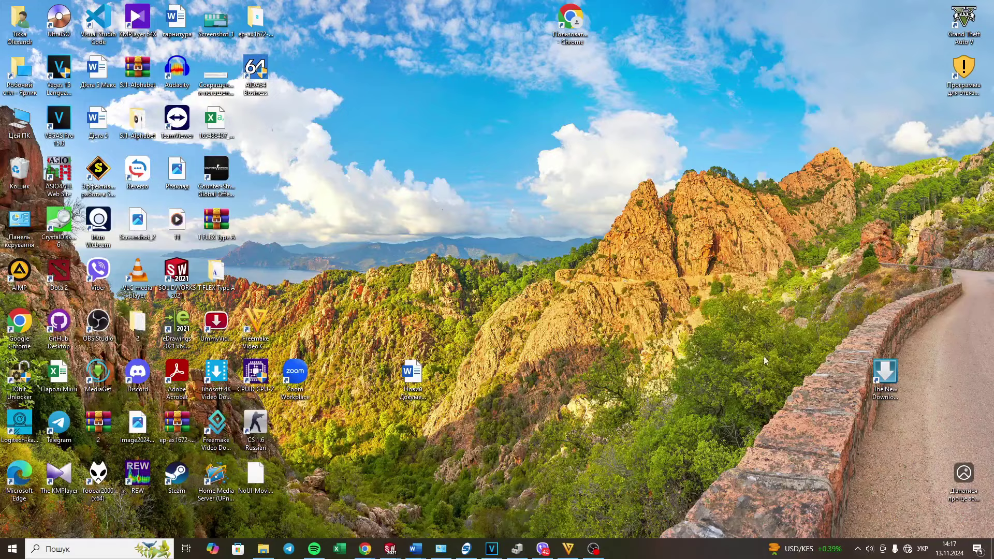
Browse the available Wi-Fi networks and connect to asus_little by entering its network security key
click(907, 553)
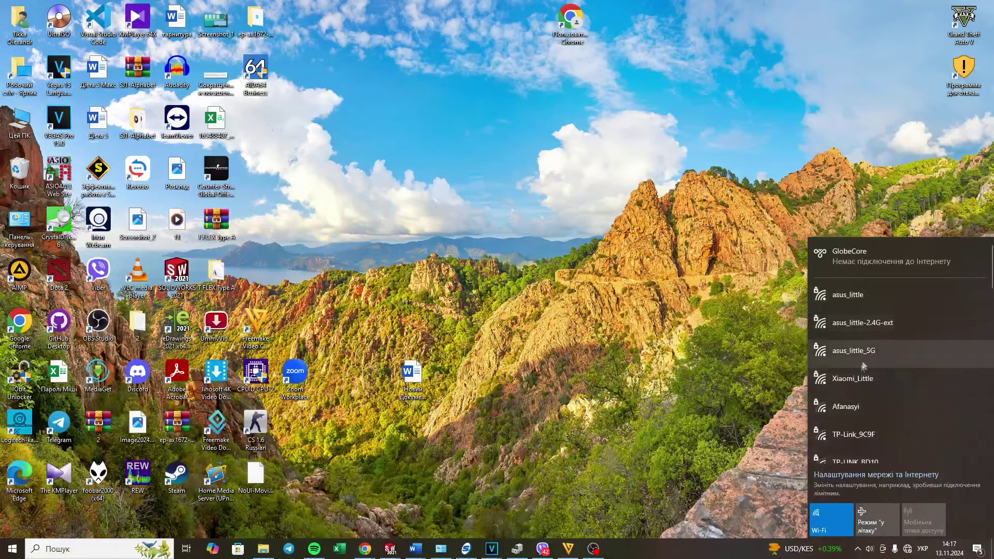
scroll(908, 408, down, 1)
scroll(906, 406, down, 3)
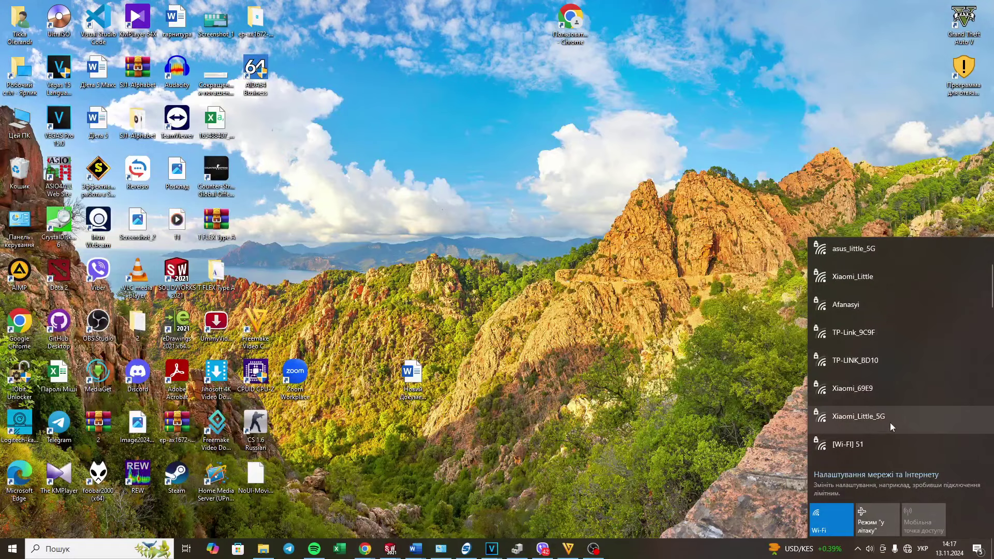
scroll(885, 423, up, 1)
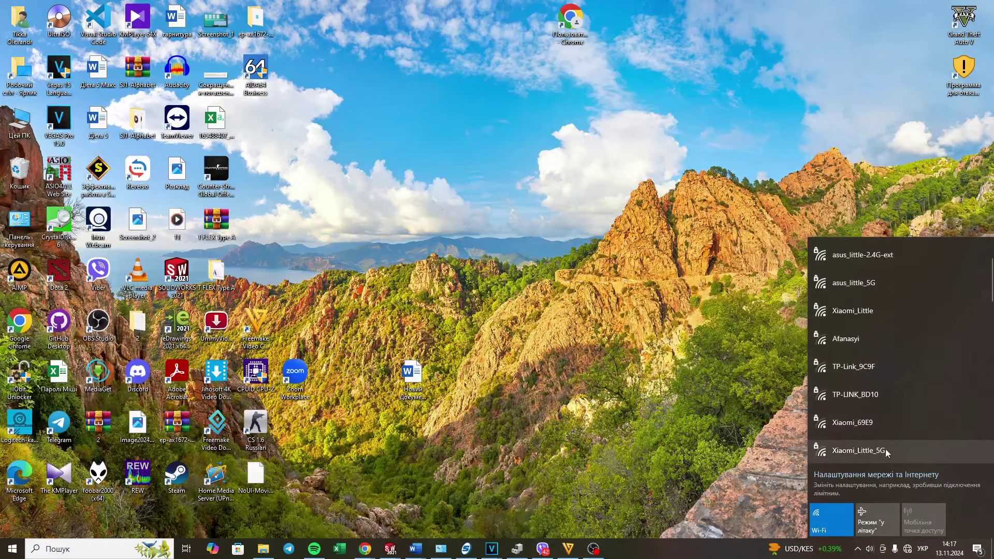
scroll(895, 381, up, 3)
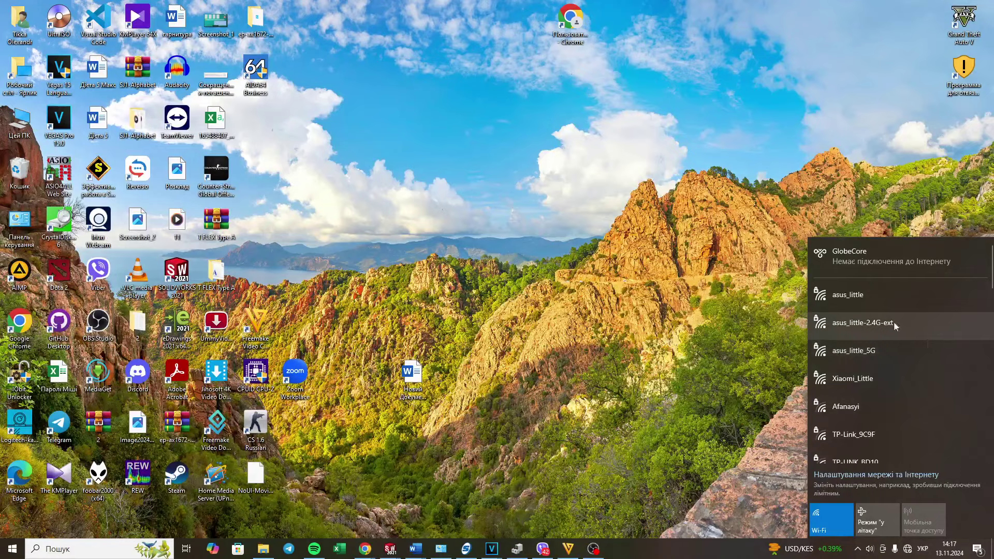
click(865, 299)
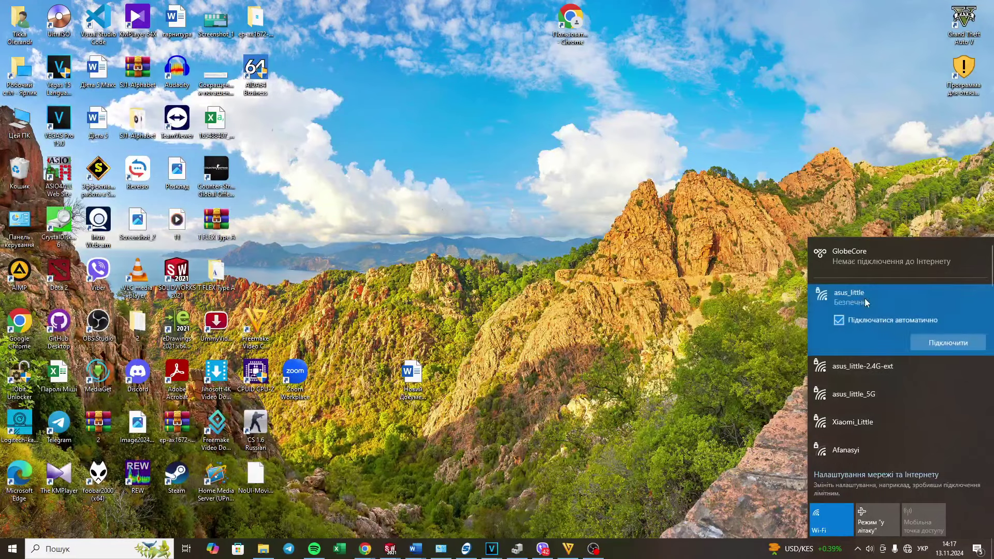
click(943, 344)
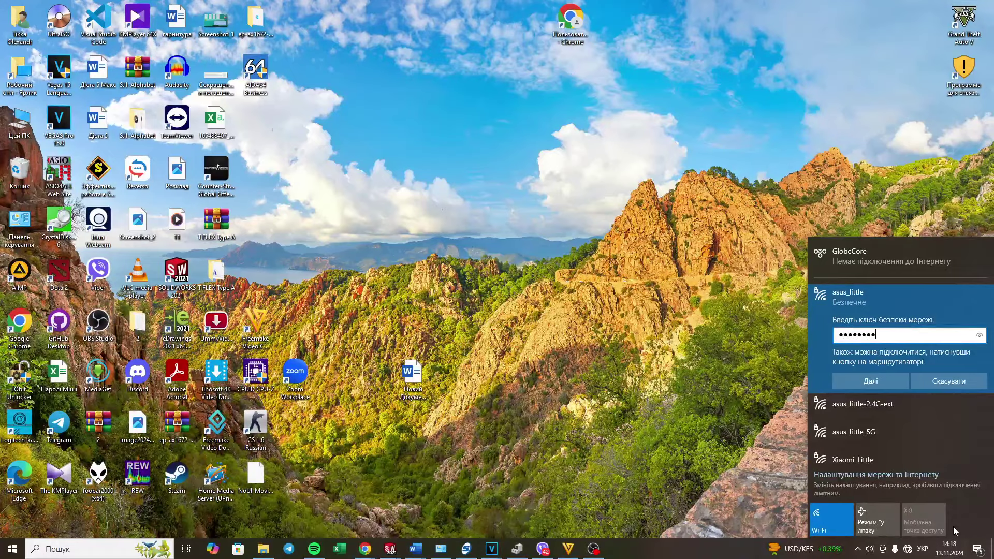
click(869, 383)
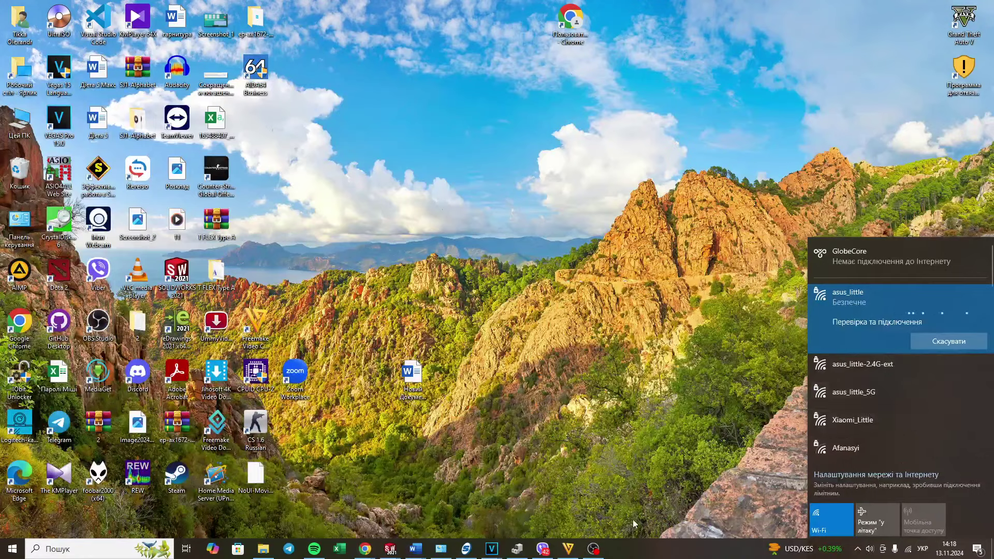
Open the advanced properties of the MediaTek Wi-Fi 6/6E Wireless USB LAN Card in Device Manager
mouse_move(518, 555)
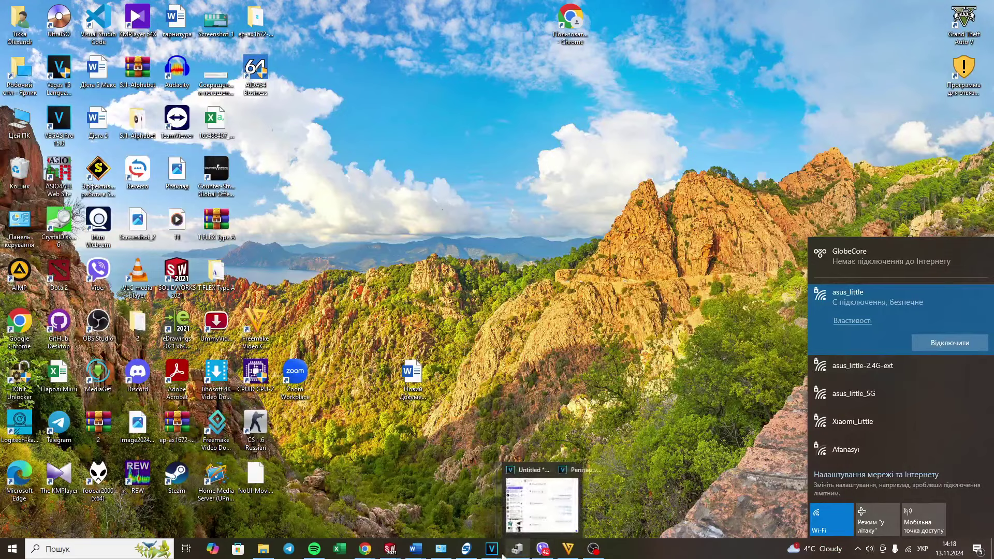
click(518, 550)
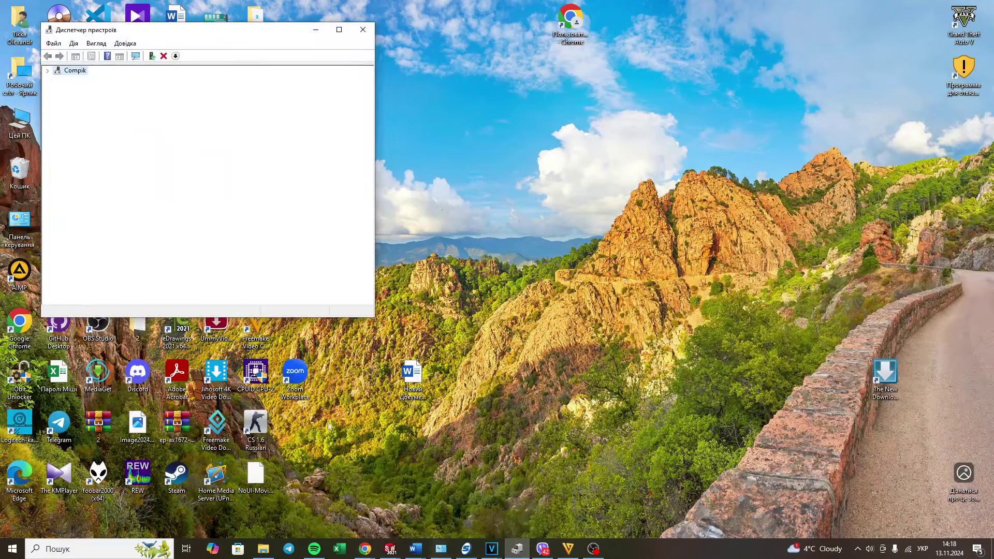
right_click(140, 280)
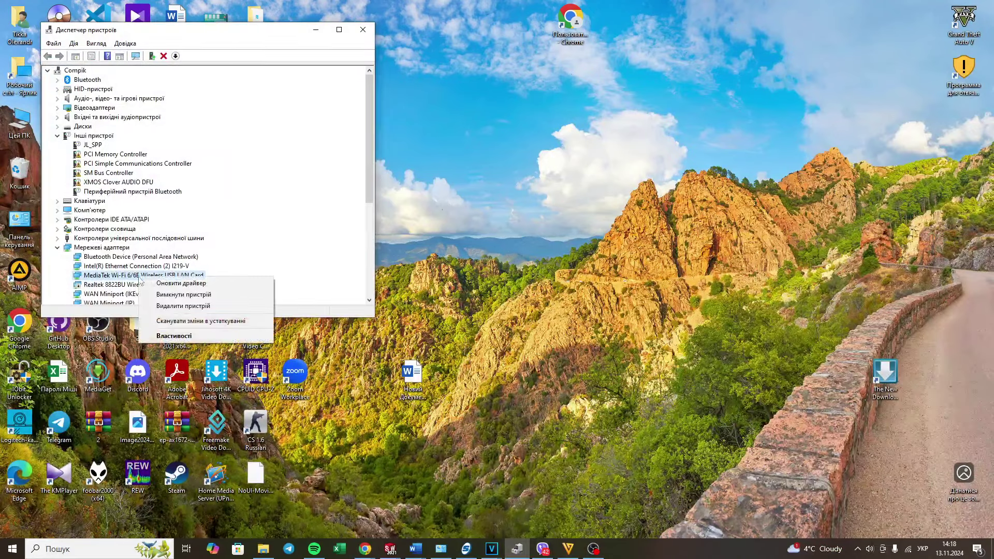
click(161, 336)
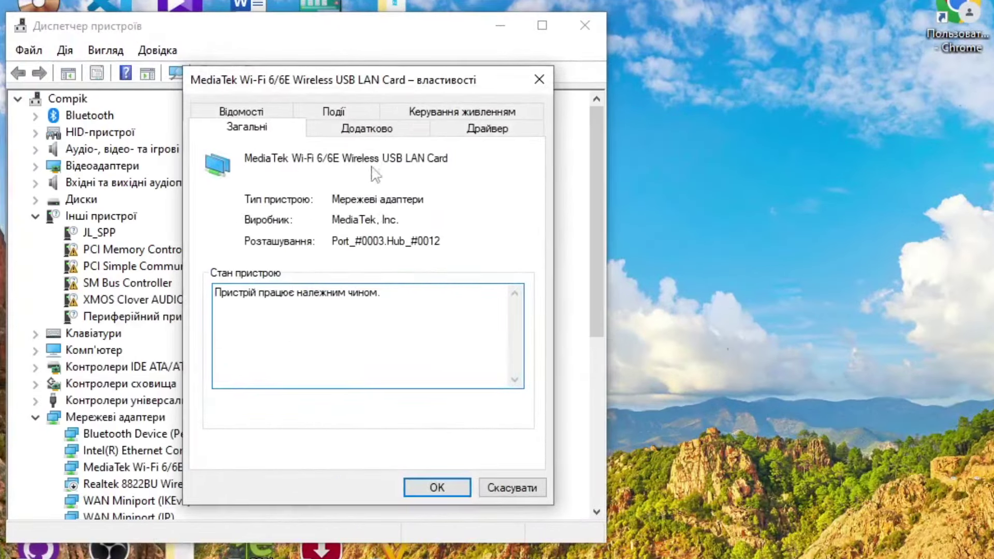
click(331, 116)
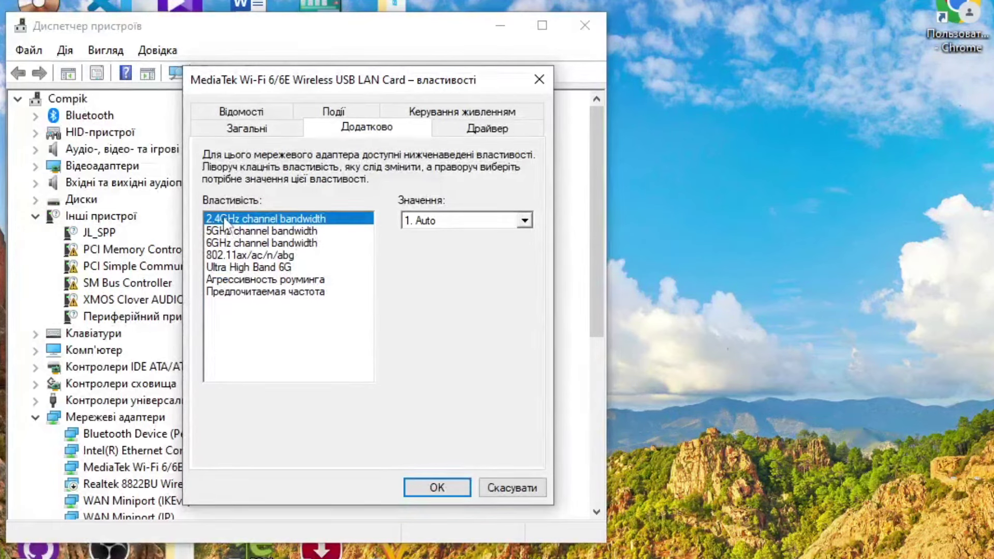
Examine the available values of the adapter's 5GHz and 6GHz channel bandwidth and 802.11ax/ac/n/abg properties
click(237, 232)
click(239, 244)
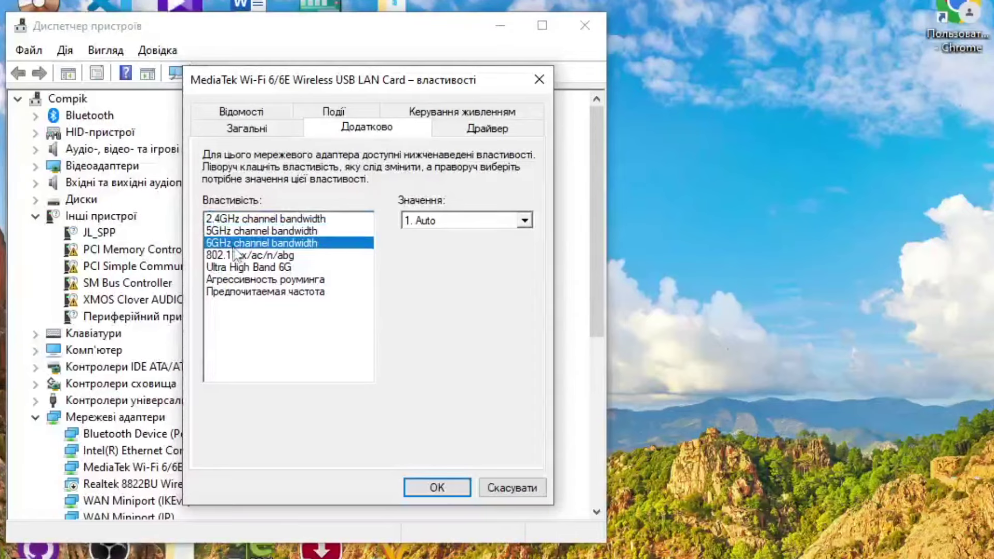
click(274, 243)
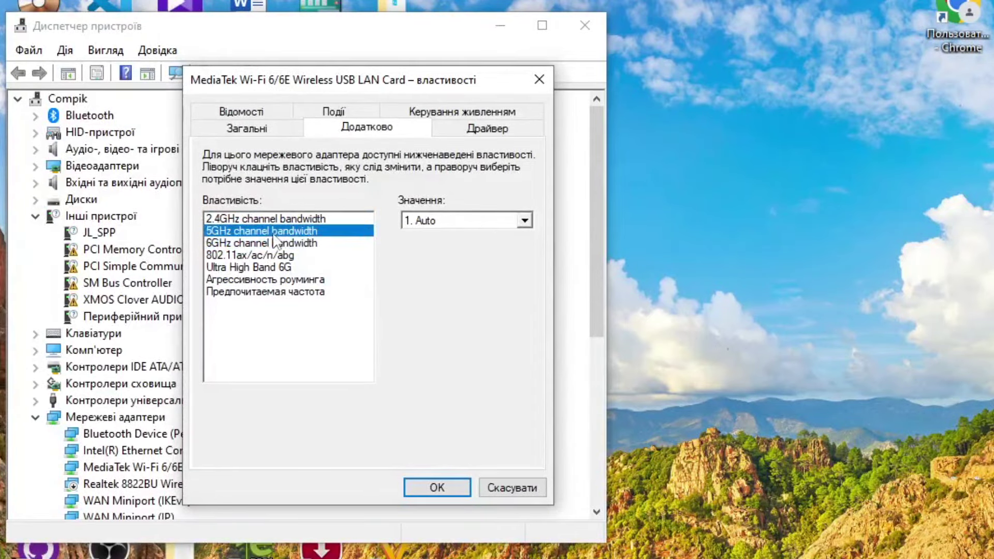
click(525, 221)
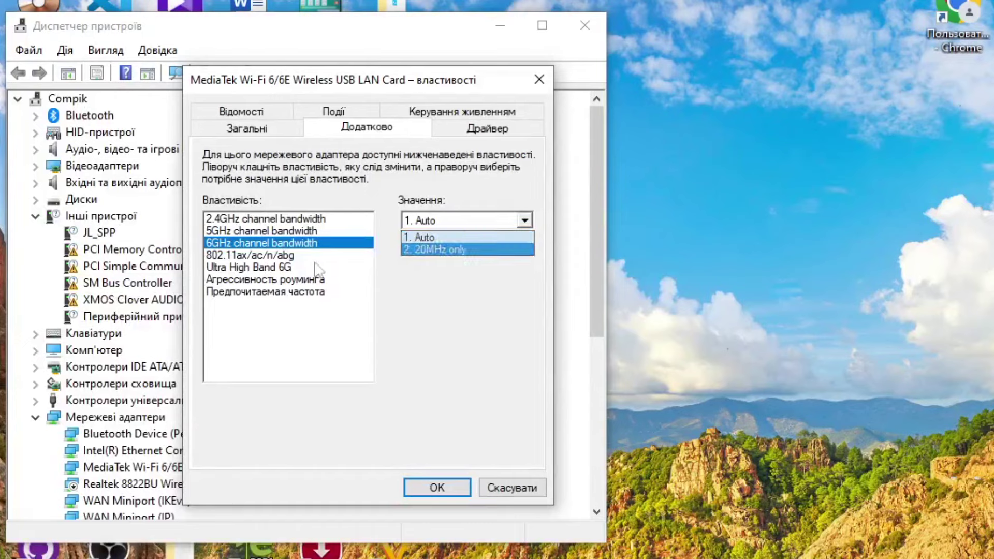
click(298, 244)
click(298, 230)
click(525, 220)
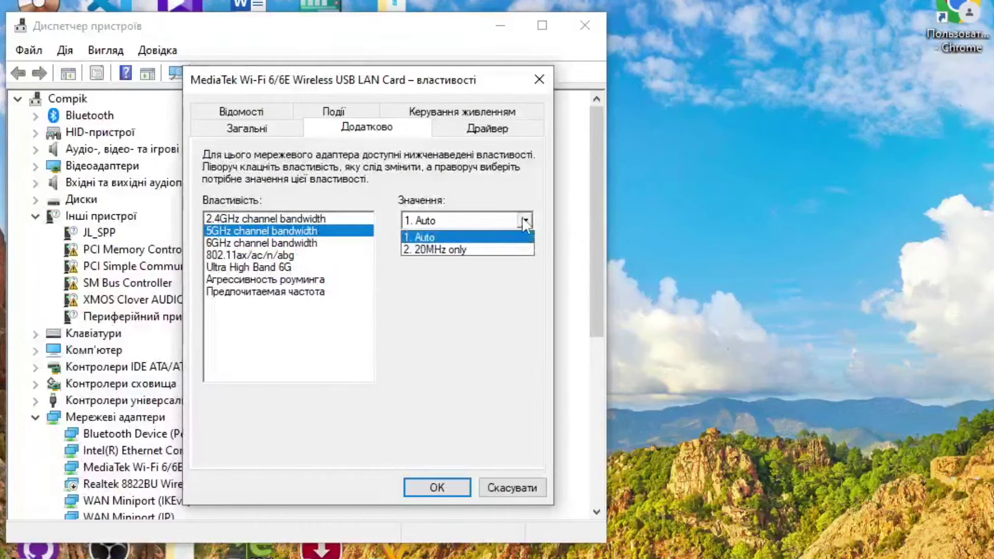
click(363, 226)
click(524, 220)
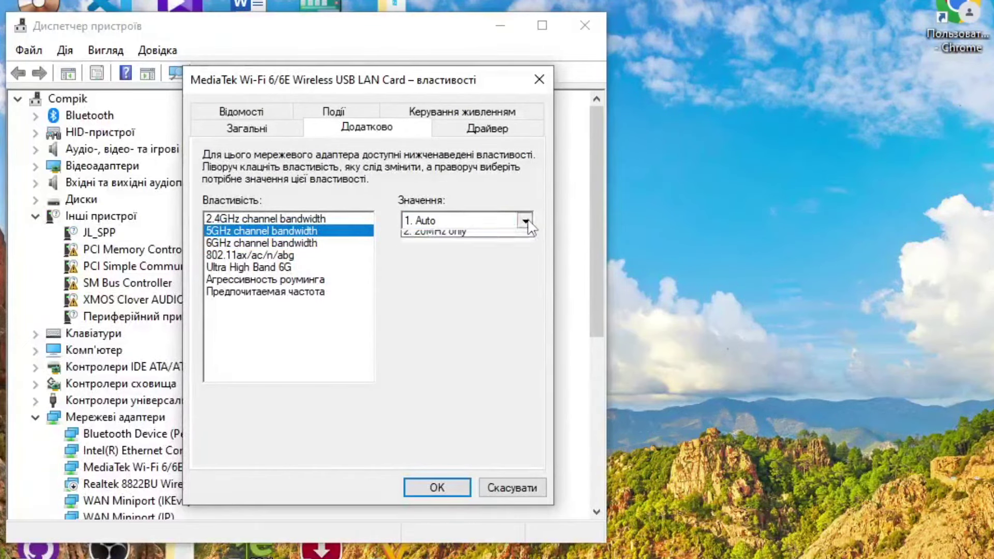
click(272, 221)
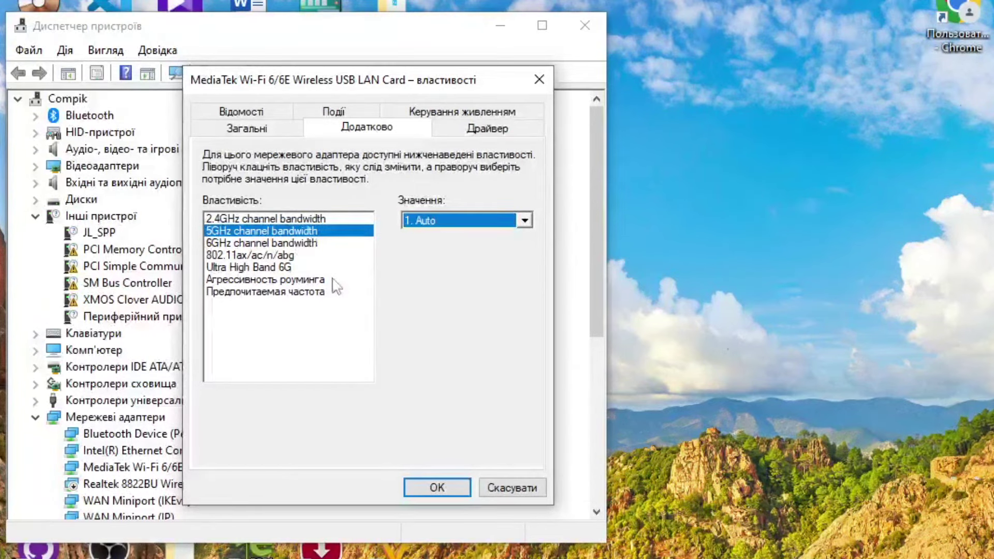
click(248, 258)
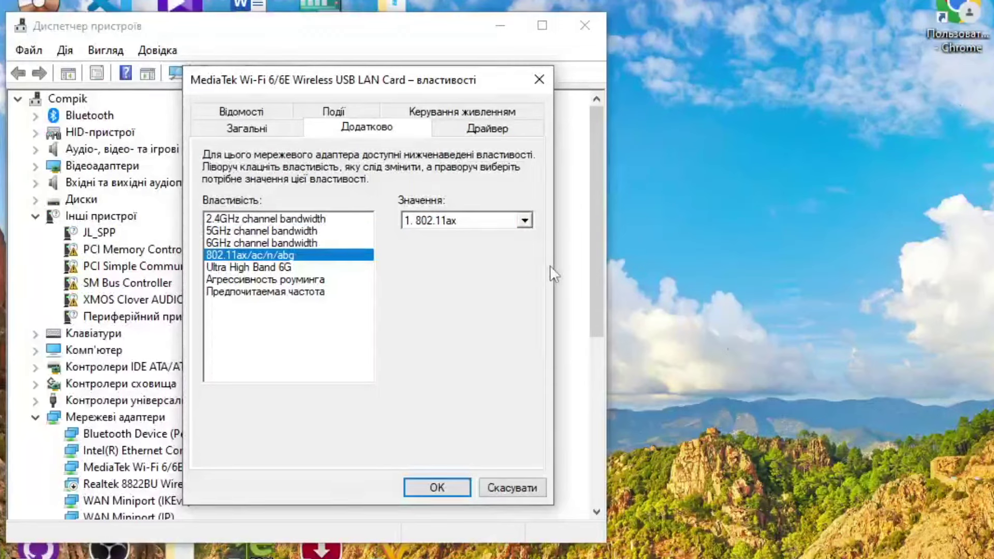
click(524, 221)
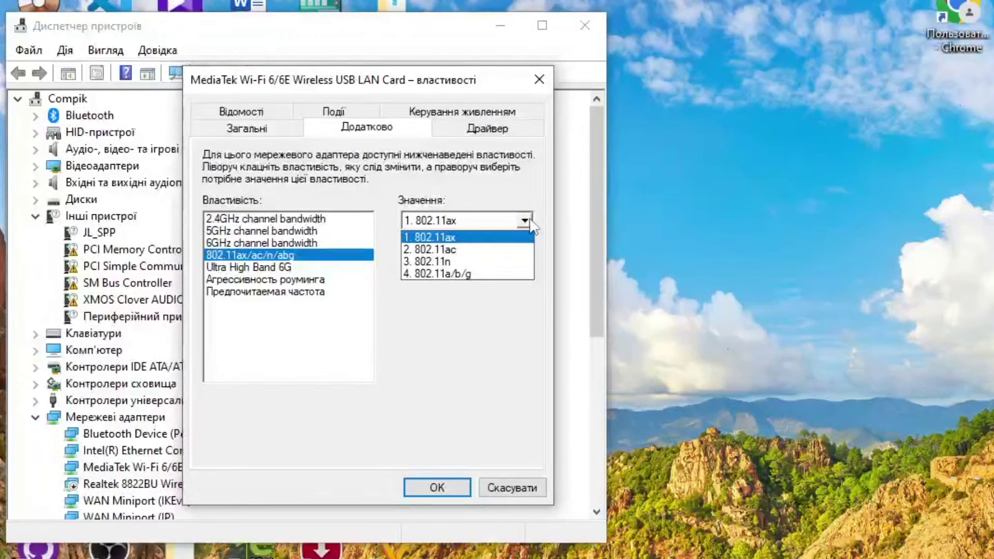